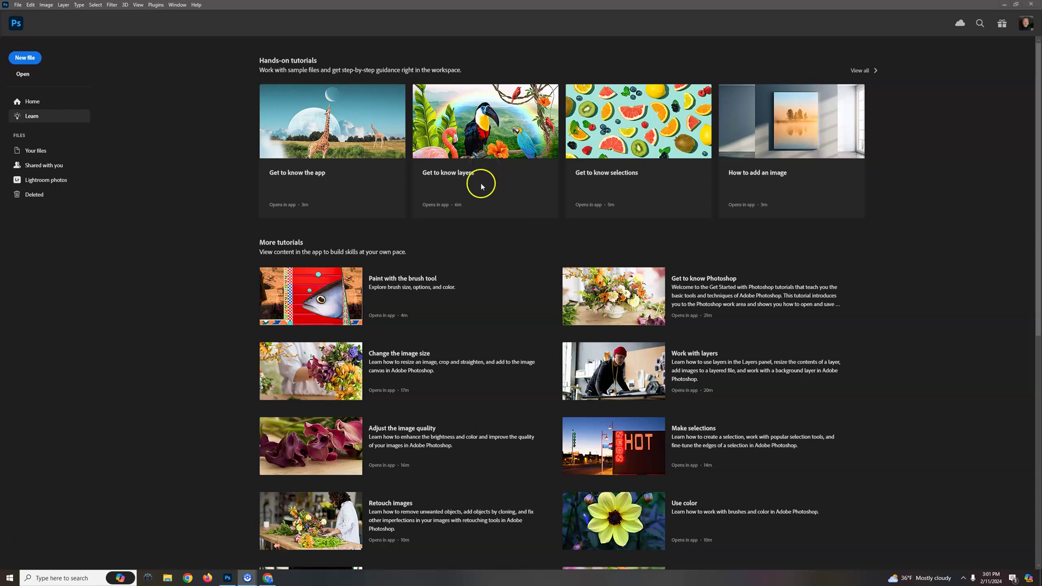
Open the 'Get to know layers' tutorial card from the Learn page
{"action": "left_click", "coordinate": [479, 126]}
{"action": "left_click", "coordinate": [497, 138]}
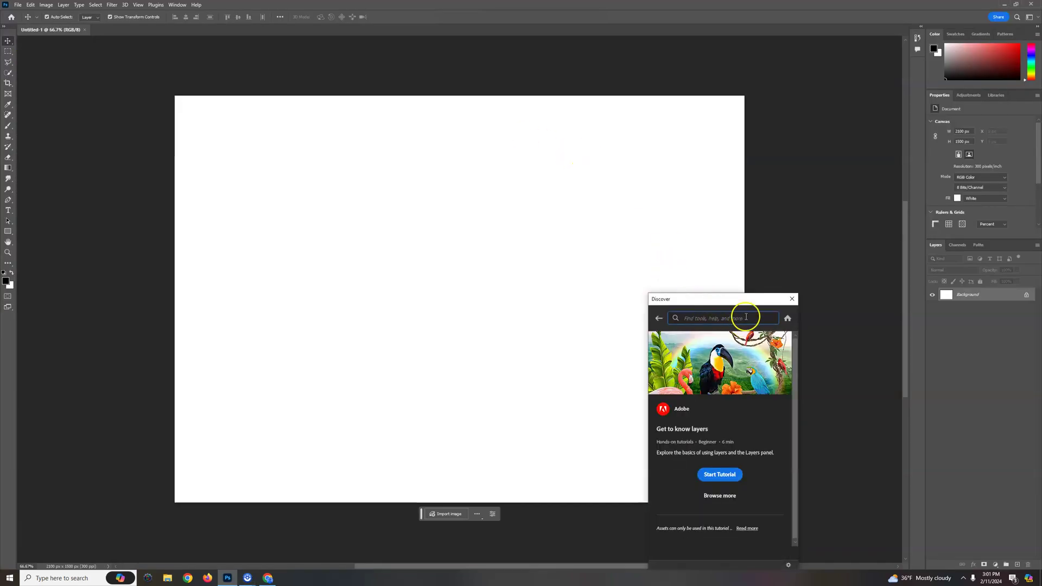
Start the tutorial to load the jungle sample file, move the guide aside, and deselect the flamingo
{"action": "left_click", "coordinate": [767, 260]}
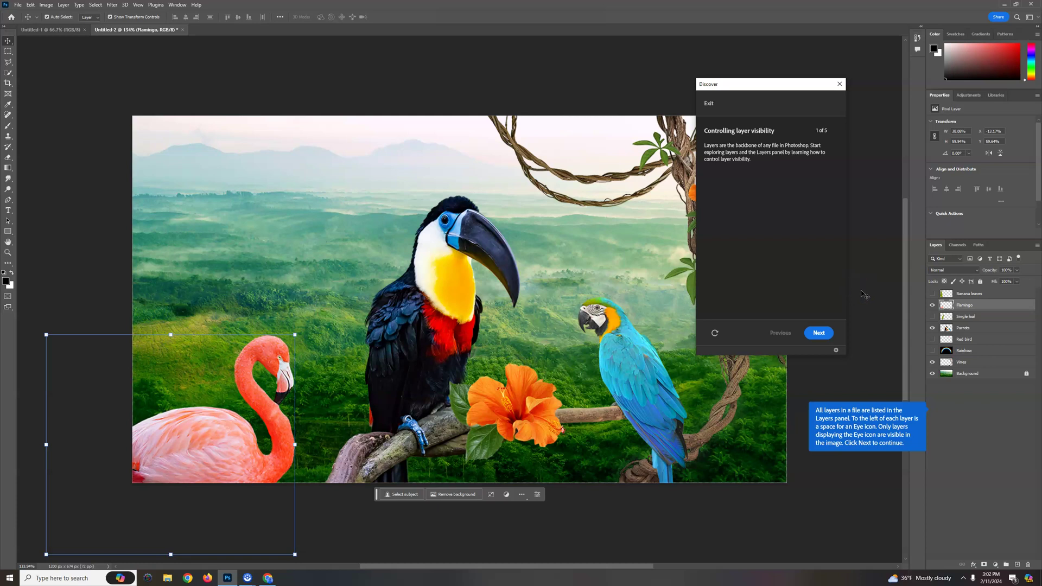
{"action": "left_click_drag", "start_coordinate": [776, 83], "coordinate": [742, 550]}
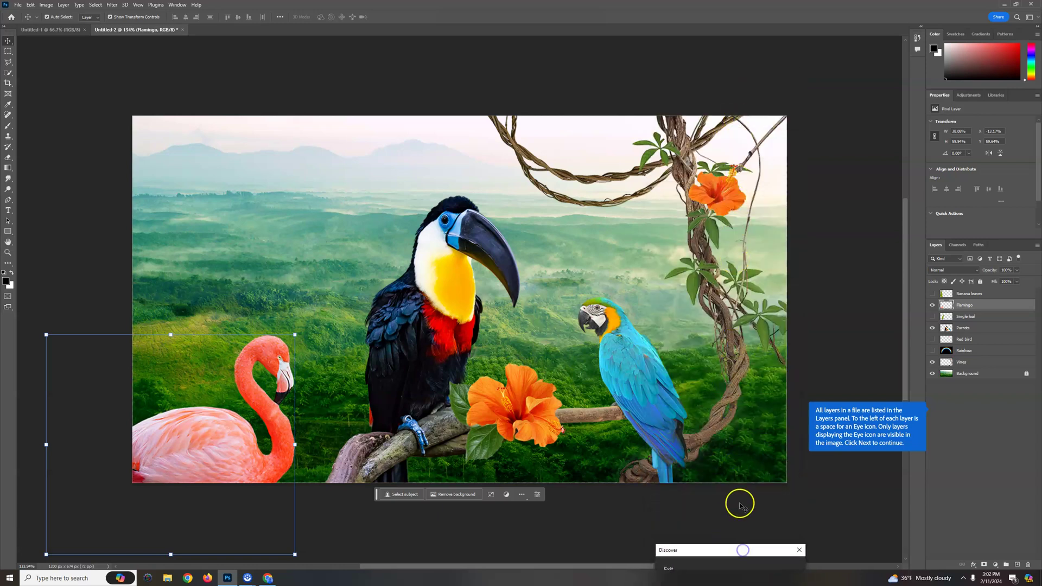
{"action": "left_click", "coordinate": [437, 49]}
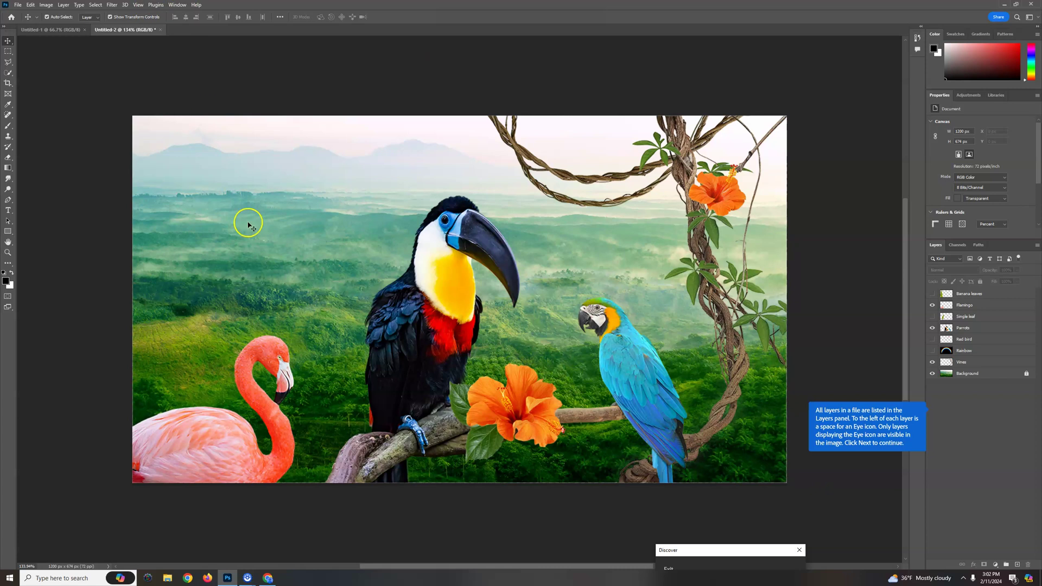
{"action": "left_click", "coordinate": [178, 5]}
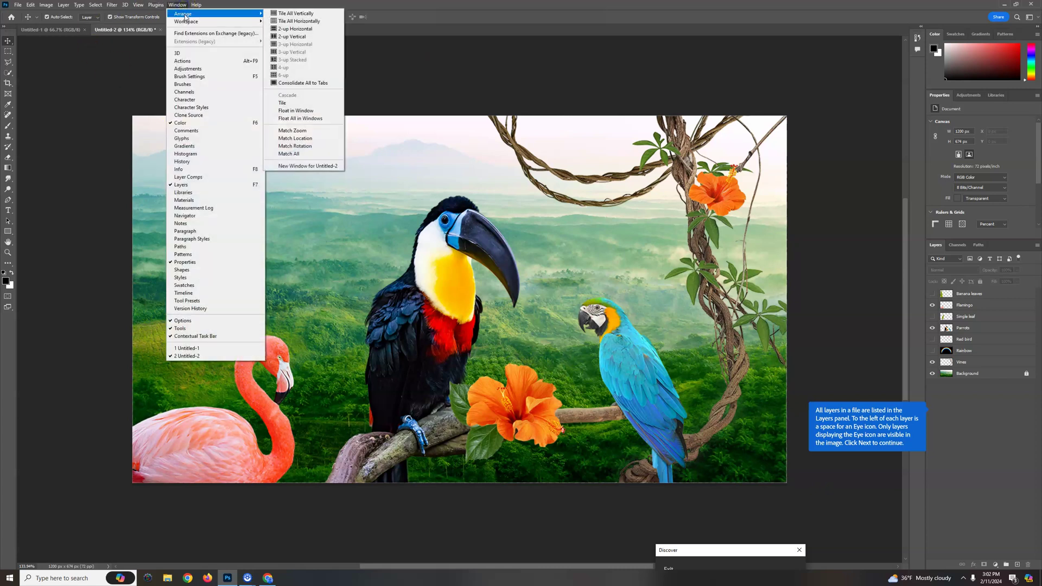
{"action": "left_click", "coordinate": [186, 22]}
{"action": "left_click", "coordinate": [287, 24]}
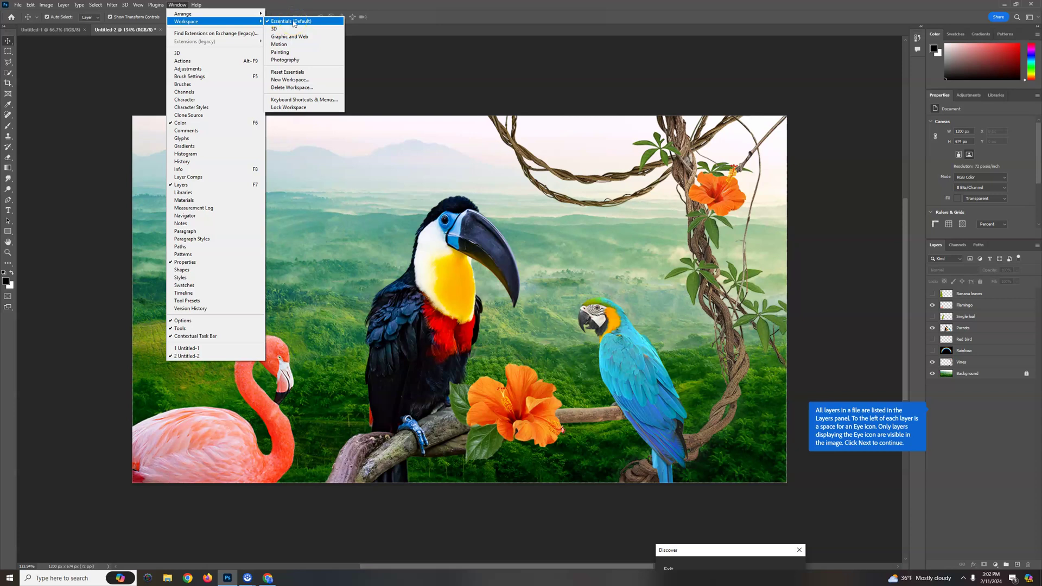
{"action": "left_click", "coordinate": [306, 74]}
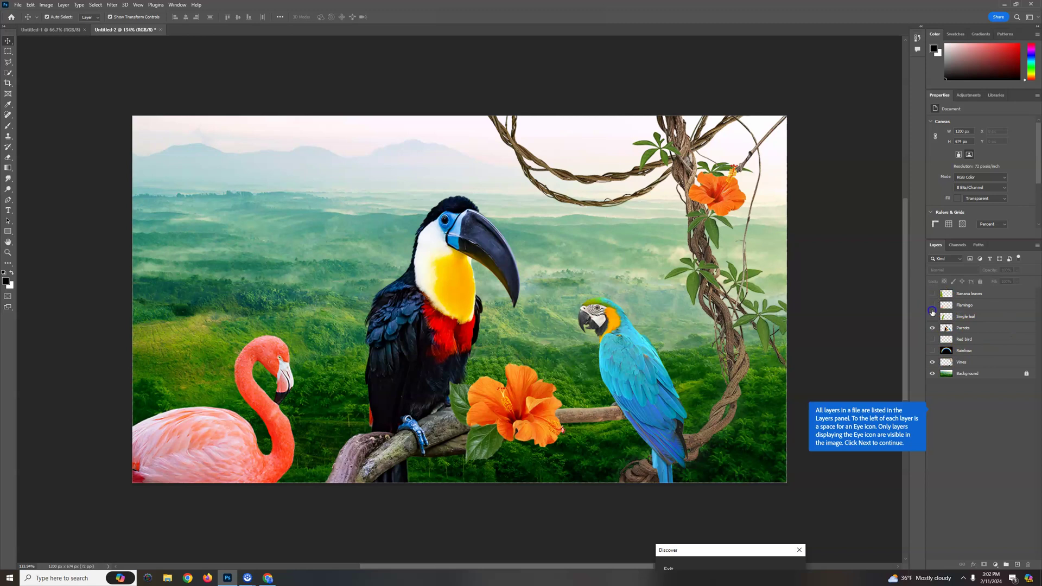
Toggle Vines and Background visibility and reorder them, ending with Vines back above Background
{"action": "left_click_drag", "start_coordinate": [933, 356], "coordinate": [932, 387]}
{"action": "left_click", "coordinate": [932, 373]}
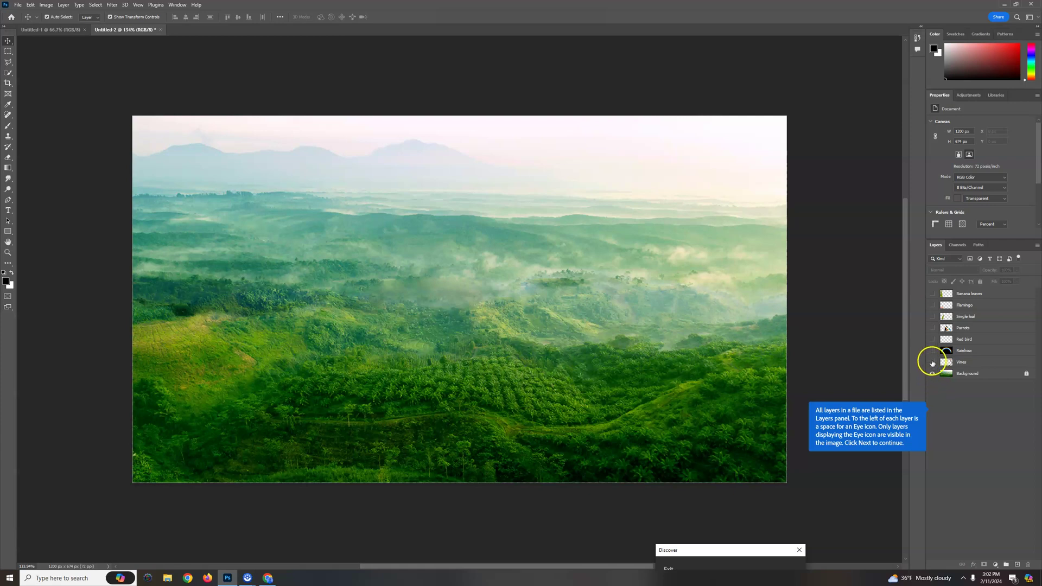
{"action": "left_click", "coordinate": [932, 363]}
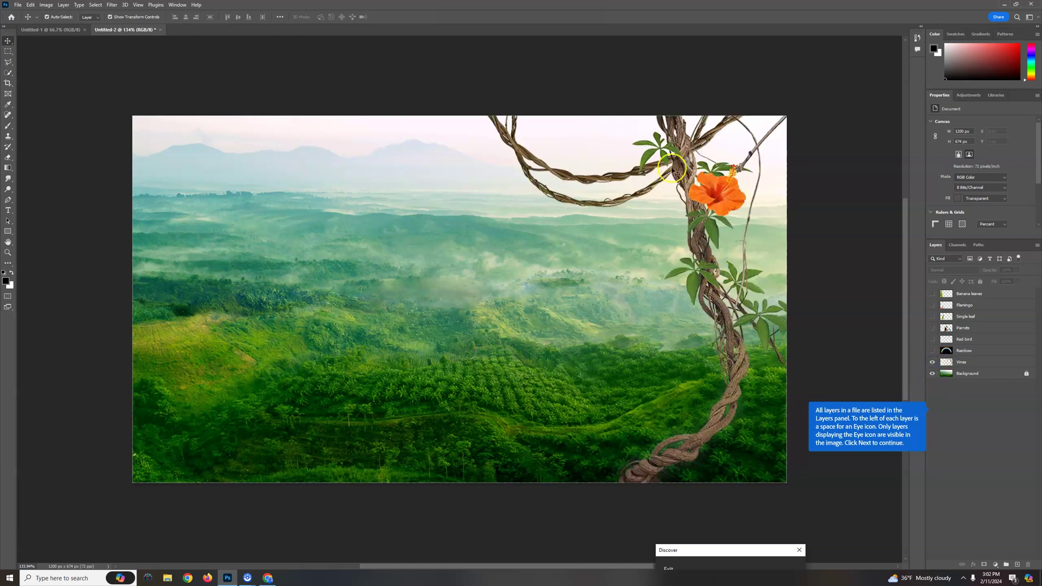
{"action": "left_click_drag", "start_coordinate": [957, 362], "coordinate": [974, 379]}
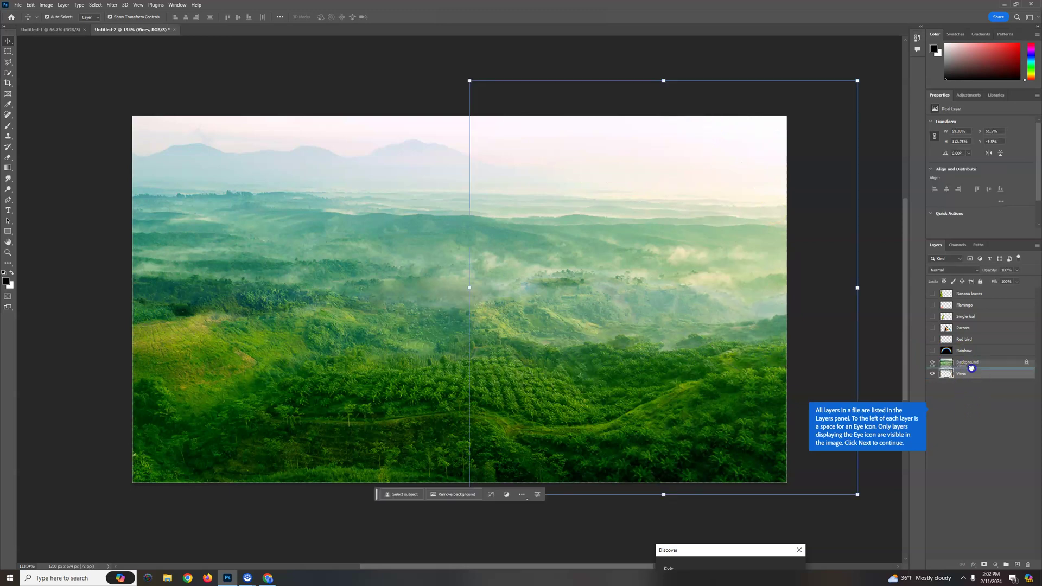
{"action": "left_click", "coordinate": [969, 360]}
{"action": "left_click_drag", "start_coordinate": [969, 360], "coordinate": [968, 363]}
Turn on Red bird, Parrots, Single leaf, Flamingo and Banana leaves, keeping Rainbow hidden
{"action": "left_click", "coordinate": [932, 351]}
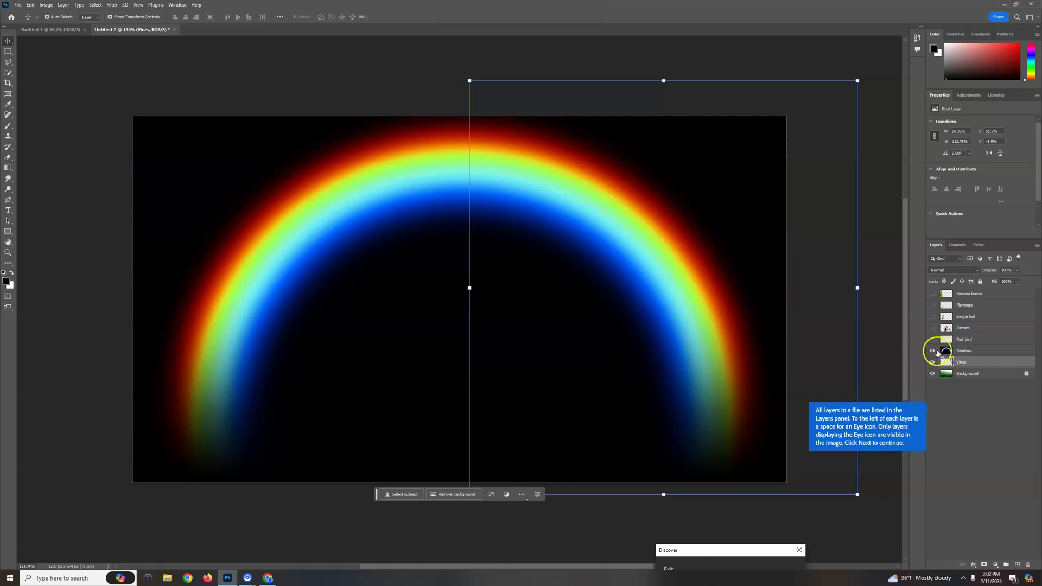
{"action": "left_click", "coordinate": [932, 351]}
{"action": "left_click", "coordinate": [932, 339]}
{"action": "left_click", "coordinate": [932, 327]}
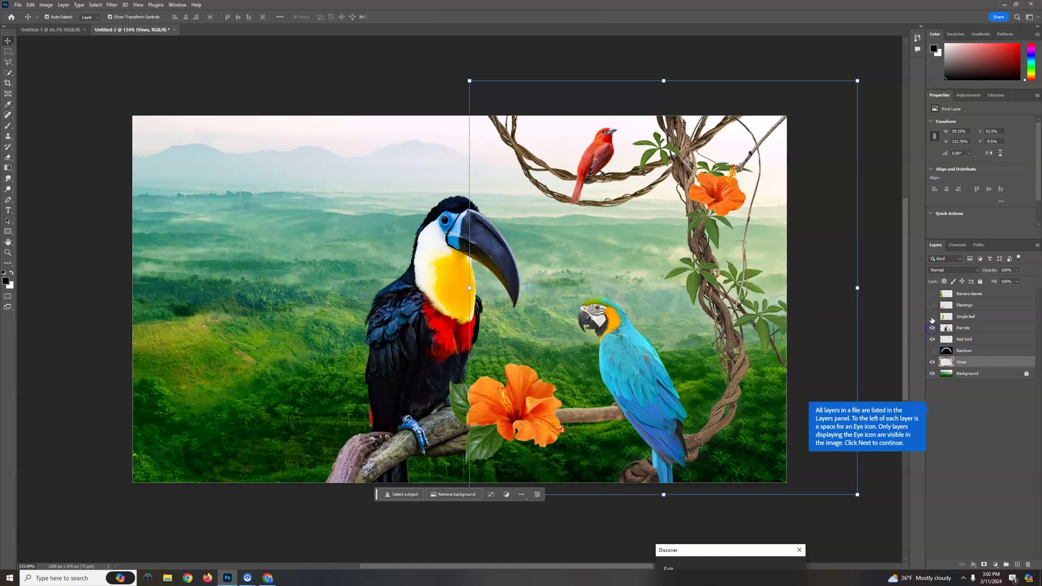
{"action": "left_click", "coordinate": [932, 316]}
{"action": "left_click", "coordinate": [932, 305]}
{"action": "left_click", "coordinate": [932, 294]}
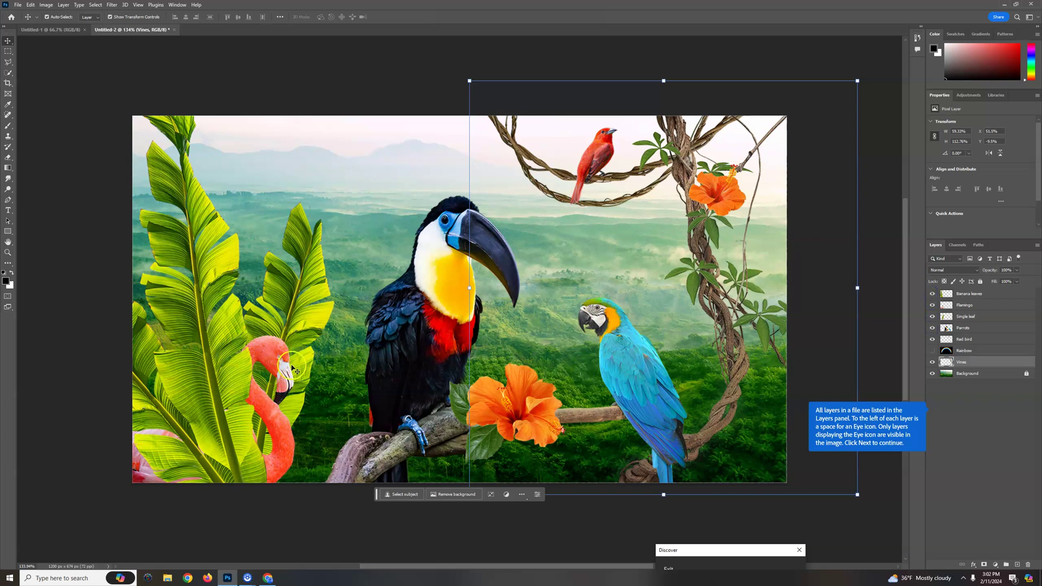
Stack the Flamingo layer above Banana leaves and turn off the transform controls display
{"action": "left_click", "coordinate": [970, 306]}
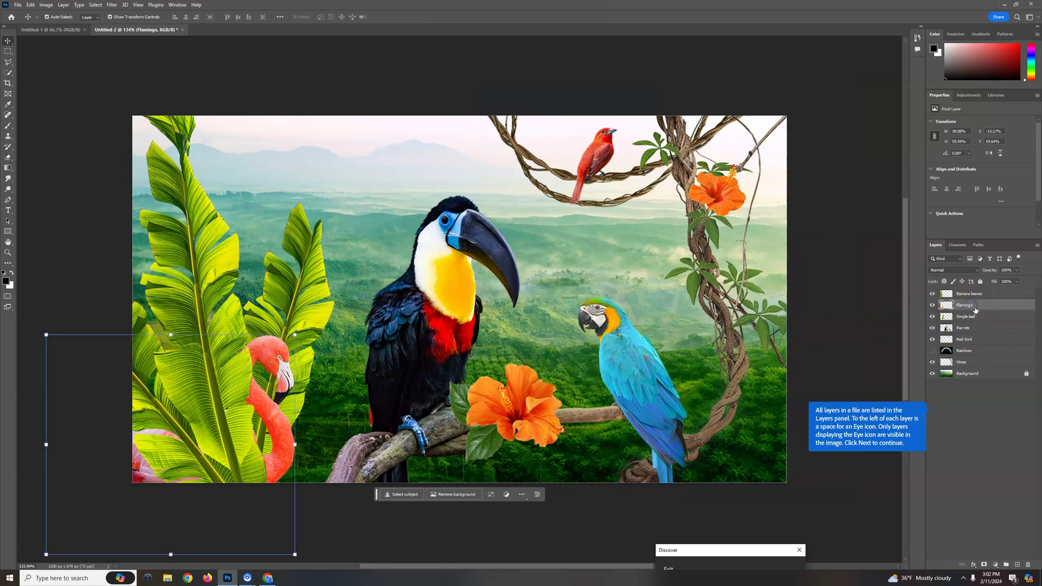
{"action": "left_click_drag", "start_coordinate": [977, 306], "coordinate": [971, 291]}
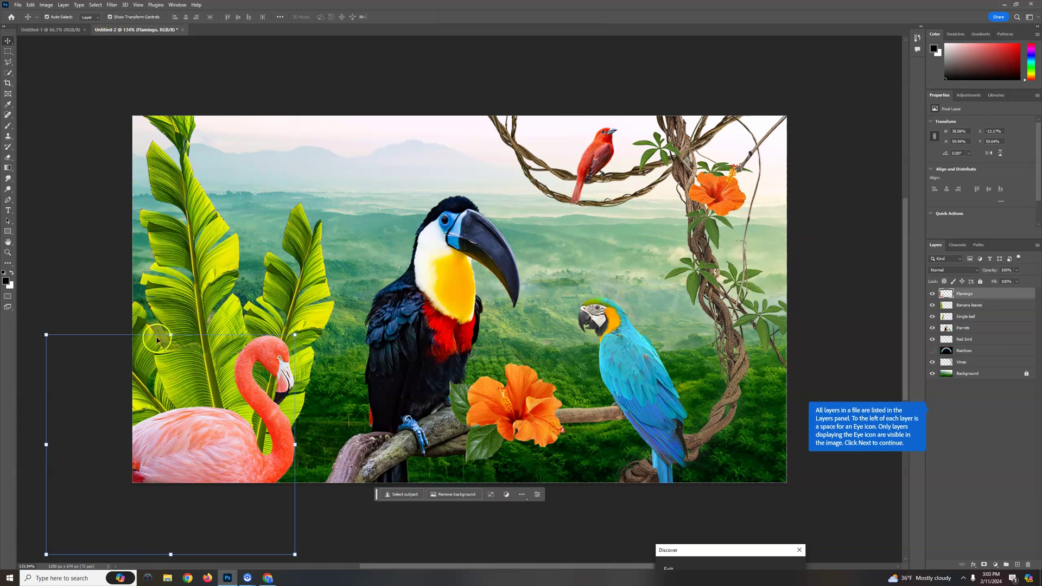
{"action": "left_click", "coordinate": [111, 17]}
{"action": "left_click", "coordinate": [111, 16]}
{"action": "left_click", "coordinate": [112, 18]}
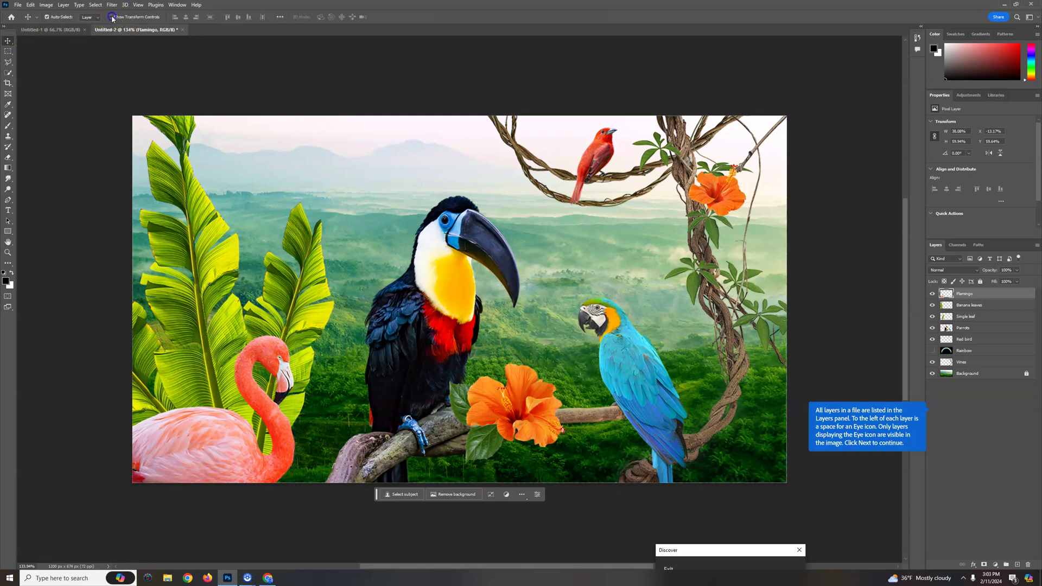
Scale the flamingo to 125% and move it up and to the right
{"action": "left_click", "coordinate": [30, 5]}
{"action": "left_click", "coordinate": [984, 295]}
{"action": "left_click", "coordinate": [30, 5]}
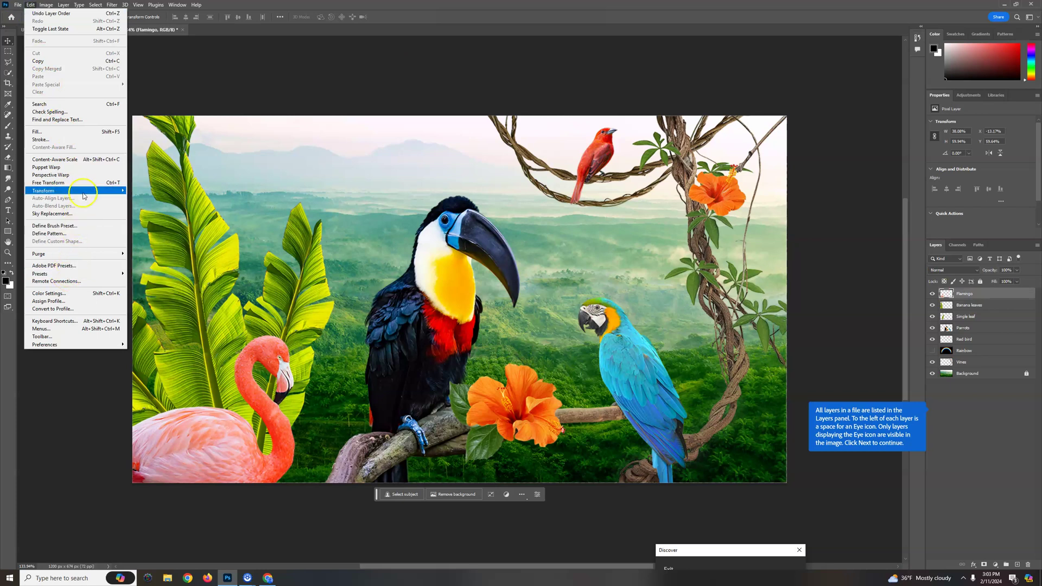
{"action": "mouse_move", "coordinate": [81, 191]}
{"action": "left_click", "coordinate": [156, 205]}
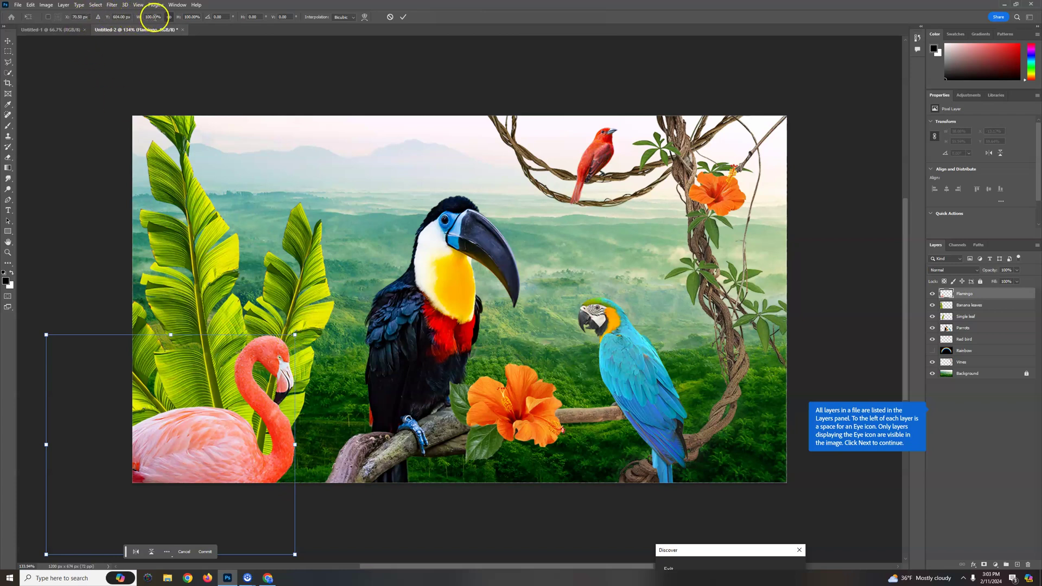
{"action": "type", "text": "125"}
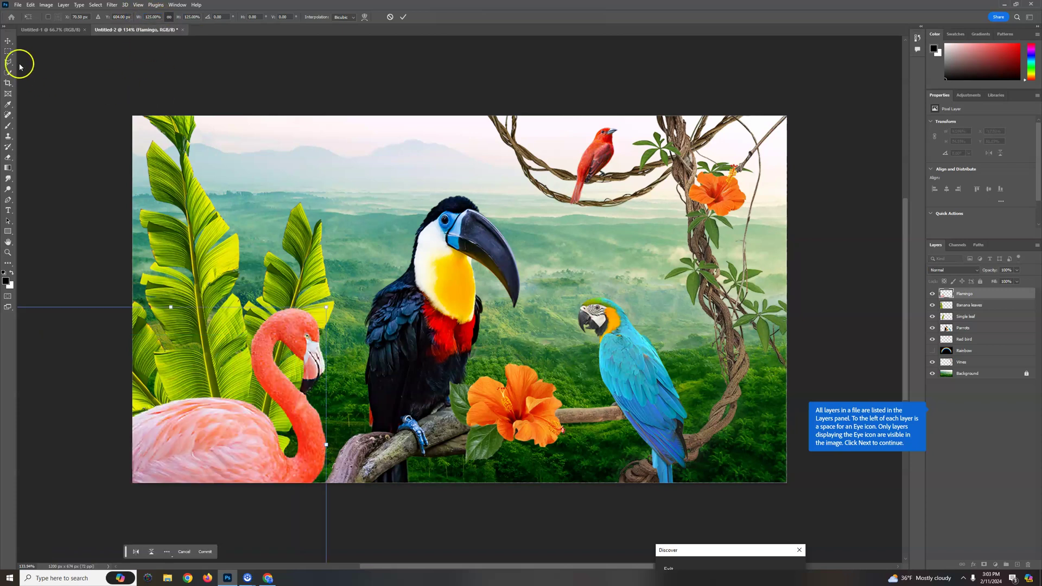
{"action": "left_click", "coordinate": [10, 42]}
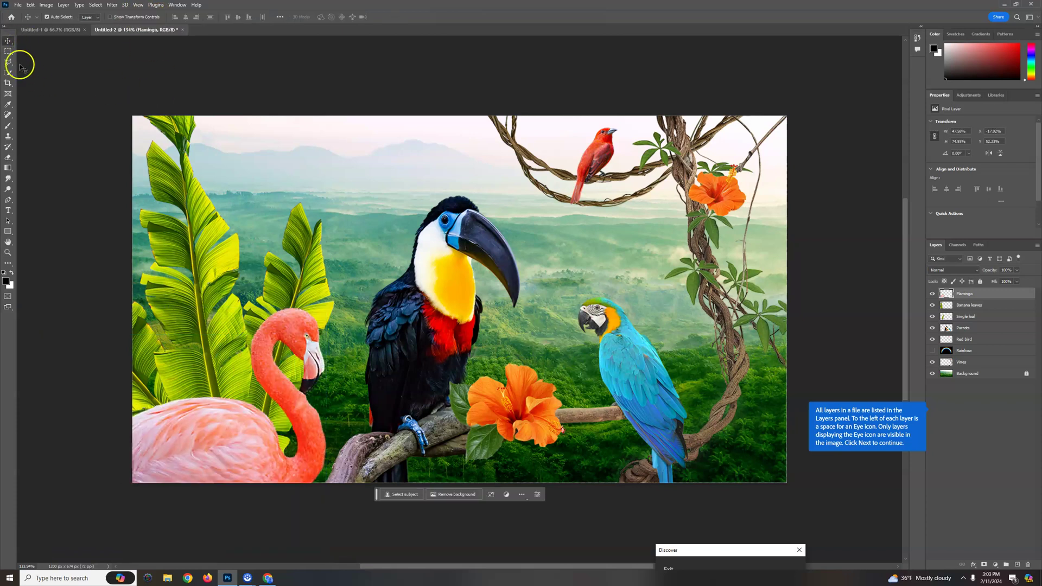
{"action": "left_click_drag", "start_coordinate": [233, 423], "coordinate": [272, 335]}
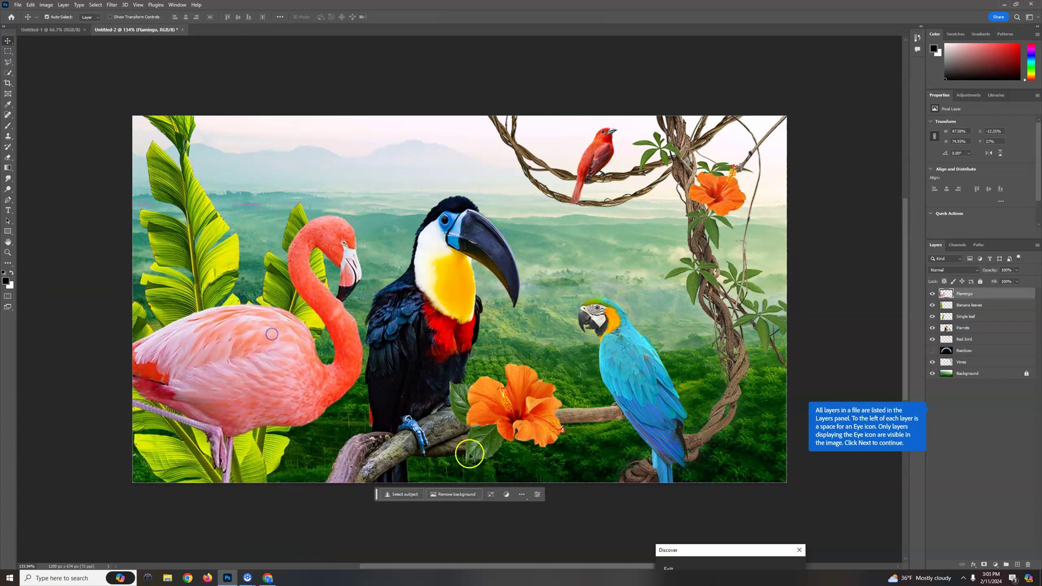
{"action": "left_click", "coordinate": [972, 342]}
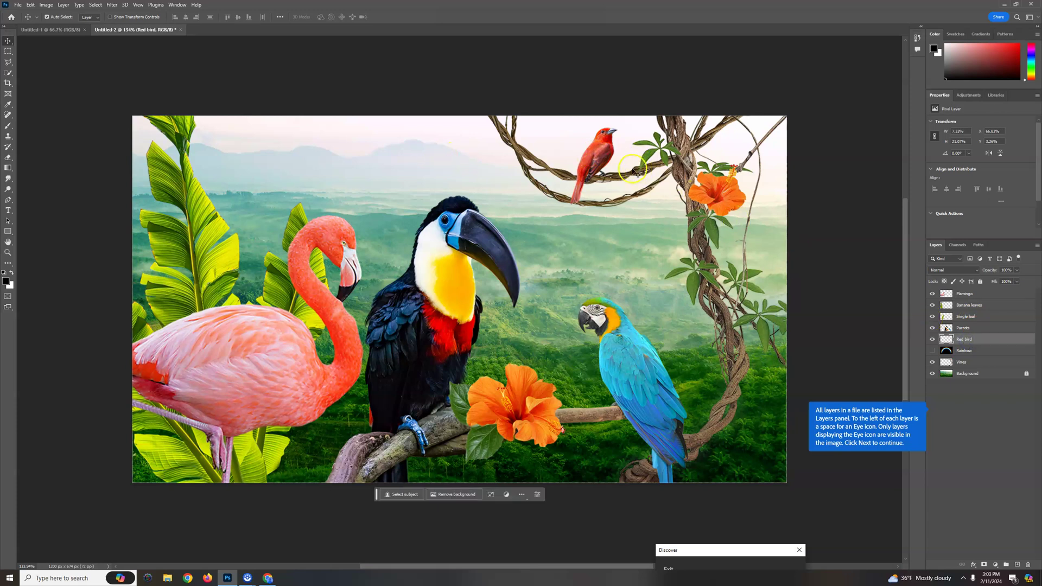
{"action": "left_click", "coordinate": [123, 18]}
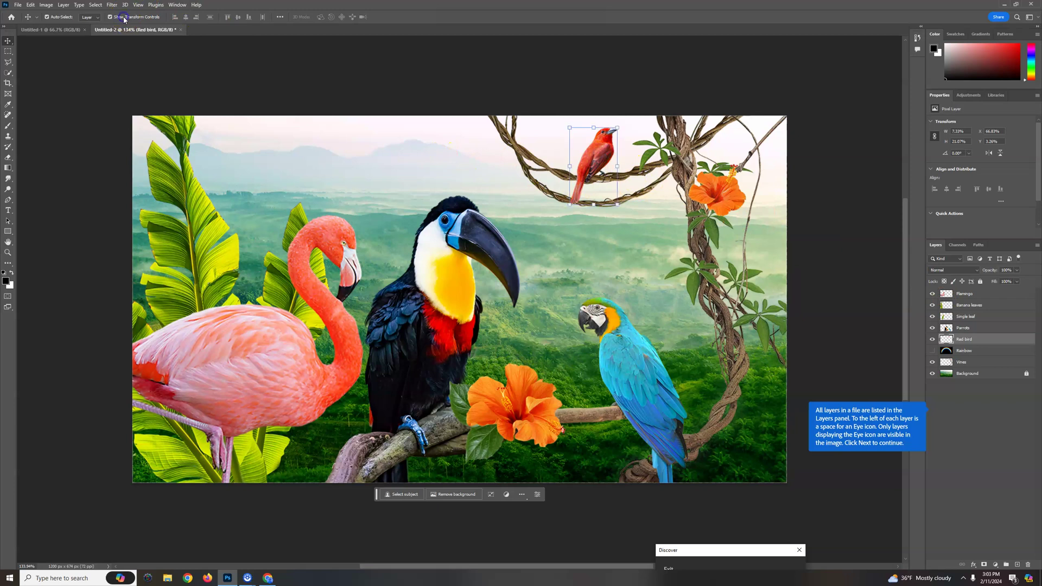
{"action": "right_click", "coordinate": [603, 162]}
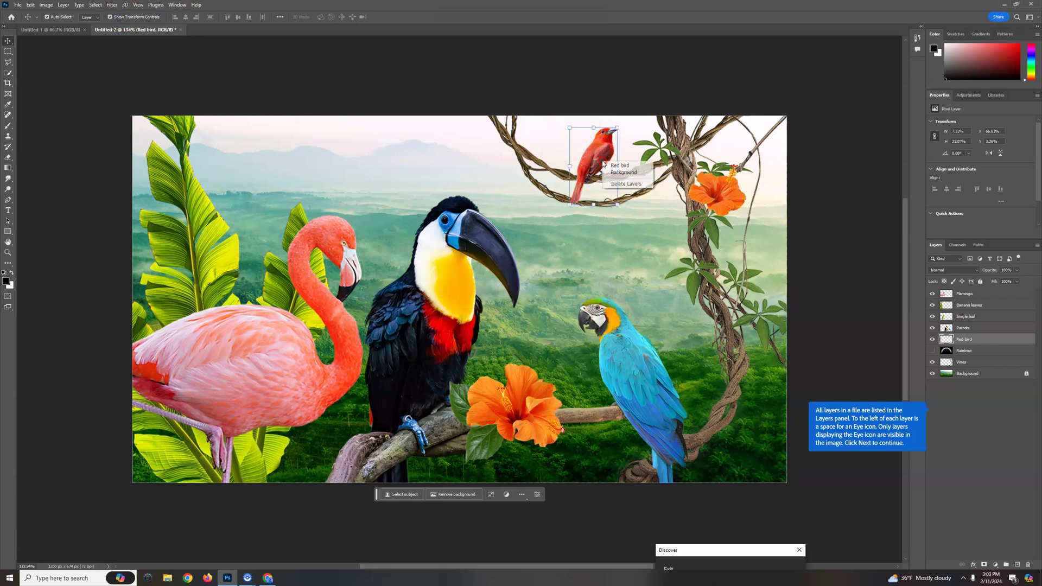
{"action": "left_click", "coordinate": [969, 341]}
{"action": "right_click", "coordinate": [975, 343]}
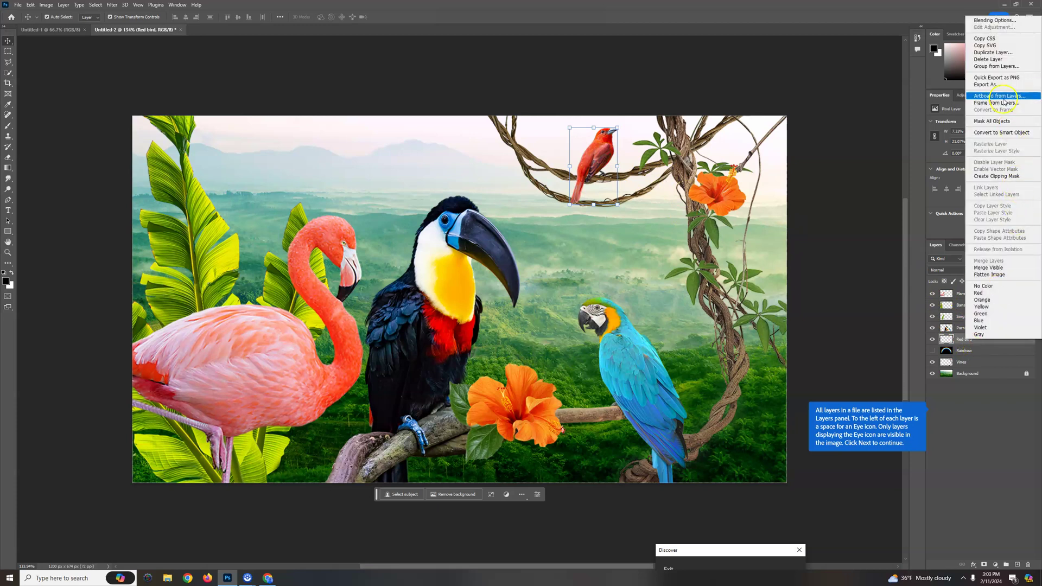
{"action": "left_click", "coordinate": [1004, 60]}
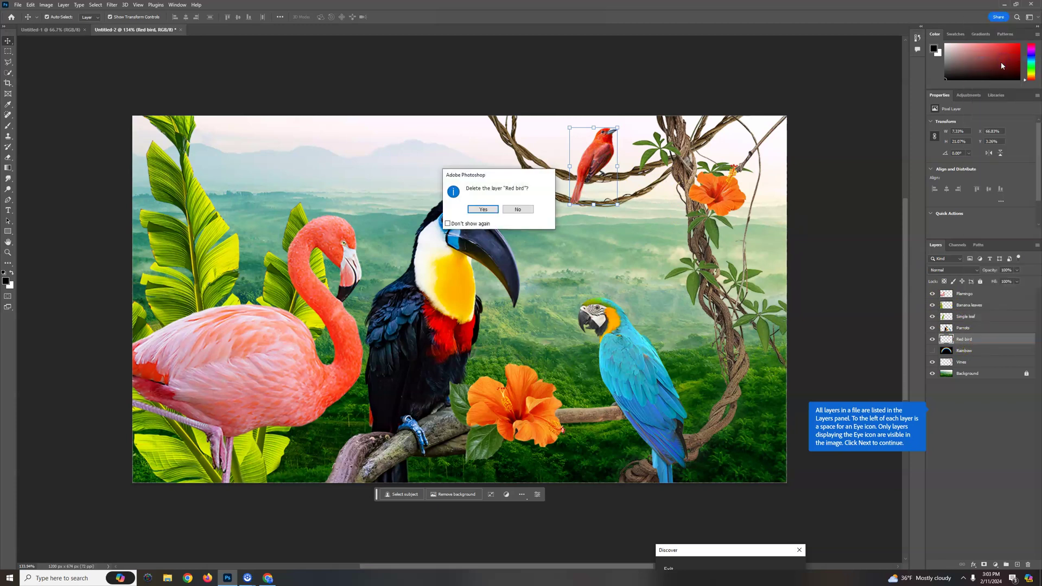
{"action": "left_click", "coordinate": [483, 210]}
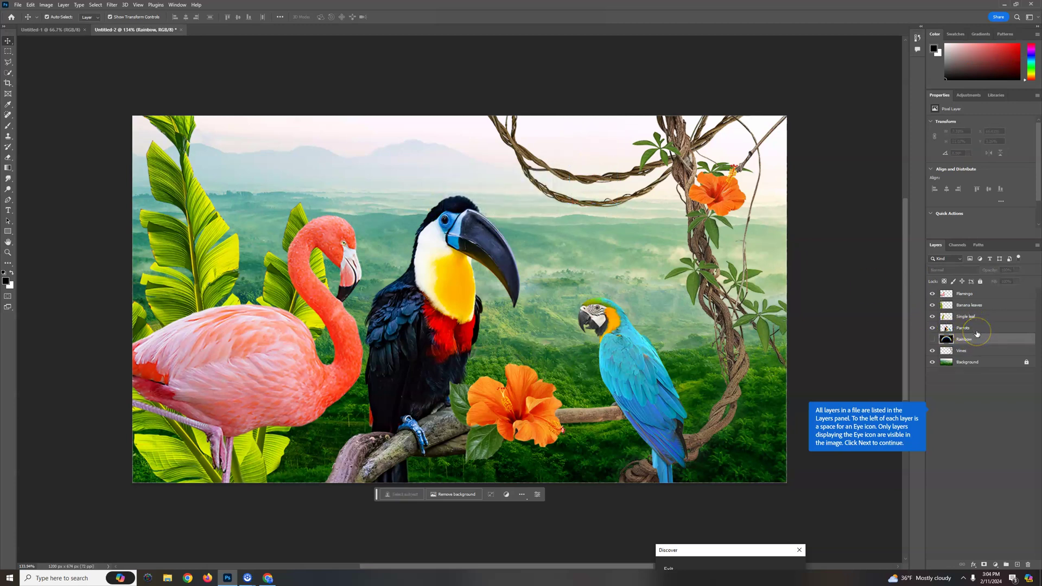
{"action": "key", "text": "ctrl+z"}
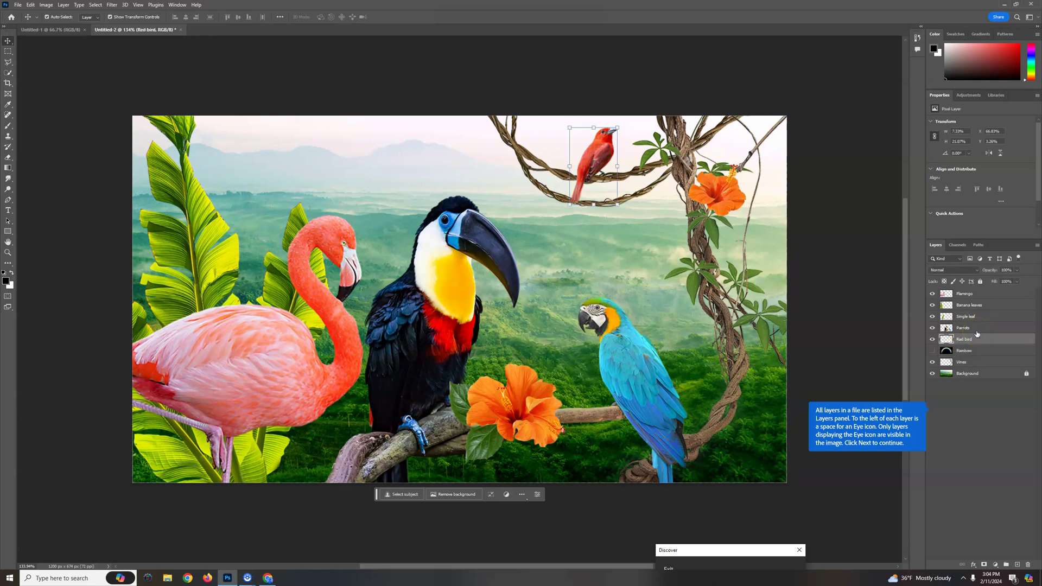
Duplicate the Red bird layer and drag the copy beside the original bird
{"action": "right_click", "coordinate": [976, 339]}
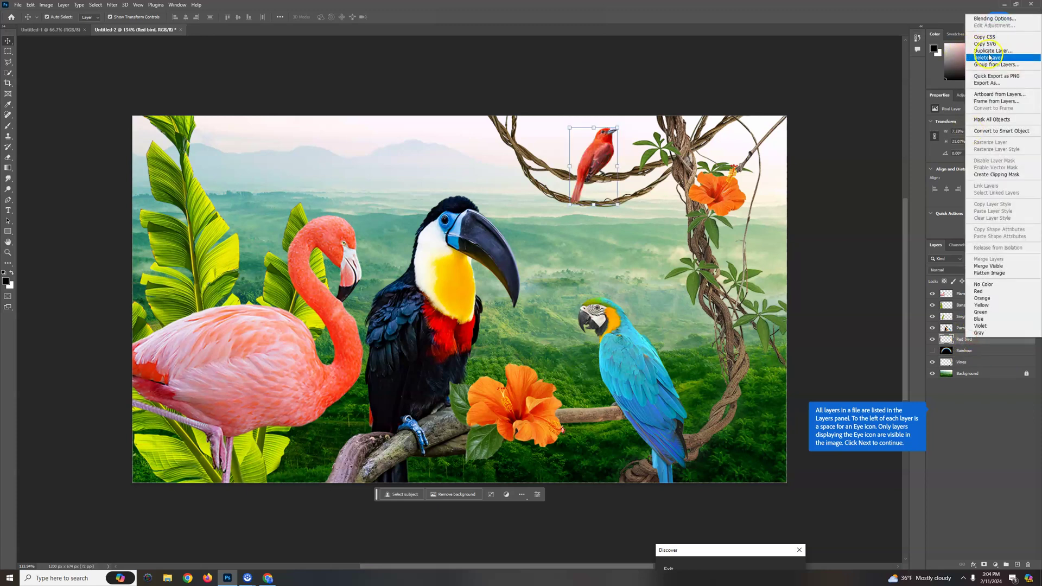
{"action": "left_click", "coordinate": [996, 51]}
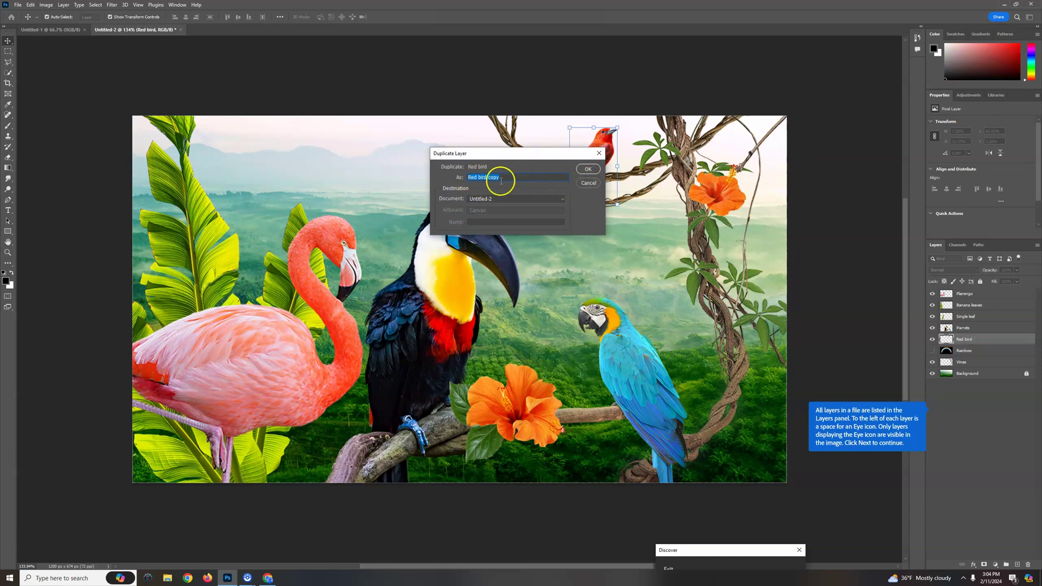
{"action": "left_click", "coordinate": [587, 169]}
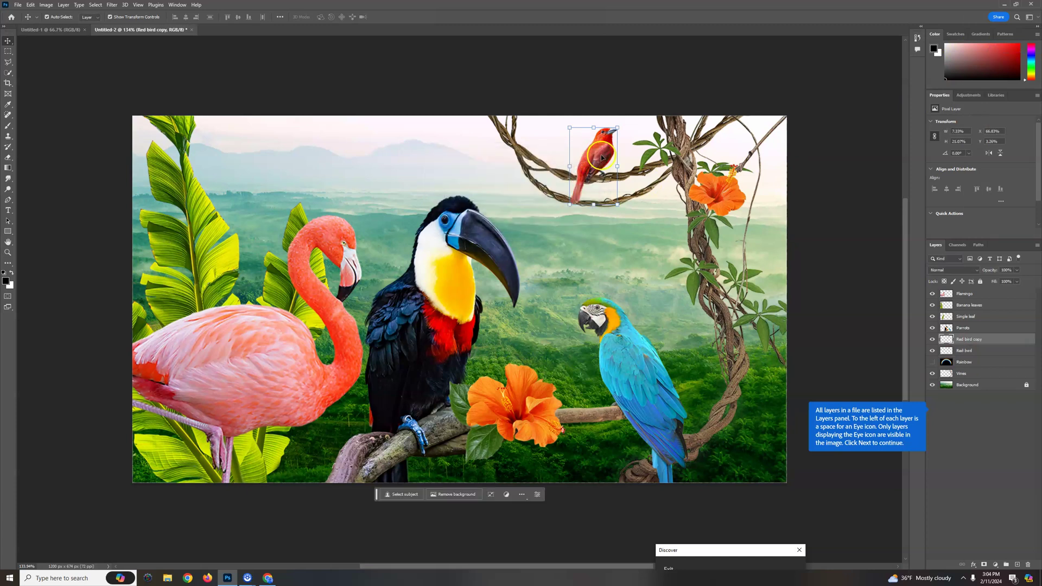
{"action": "left_click_drag", "start_coordinate": [602, 158], "coordinate": [565, 159]}
Flip the copied red bird horizontally to face the original and nudge it closer
{"action": "left_click", "coordinate": [631, 152]}
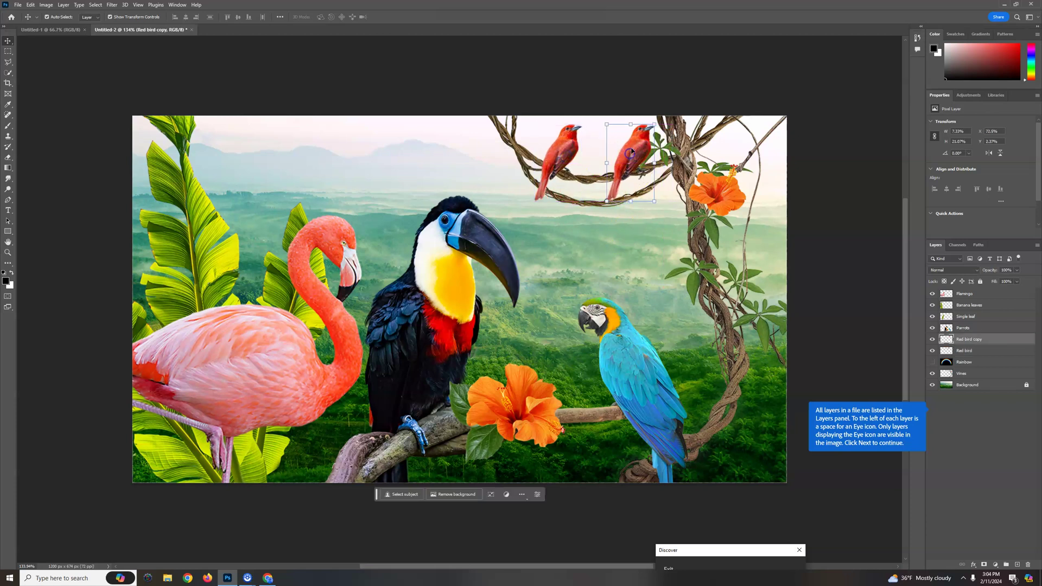
{"action": "left_click", "coordinate": [31, 6]}
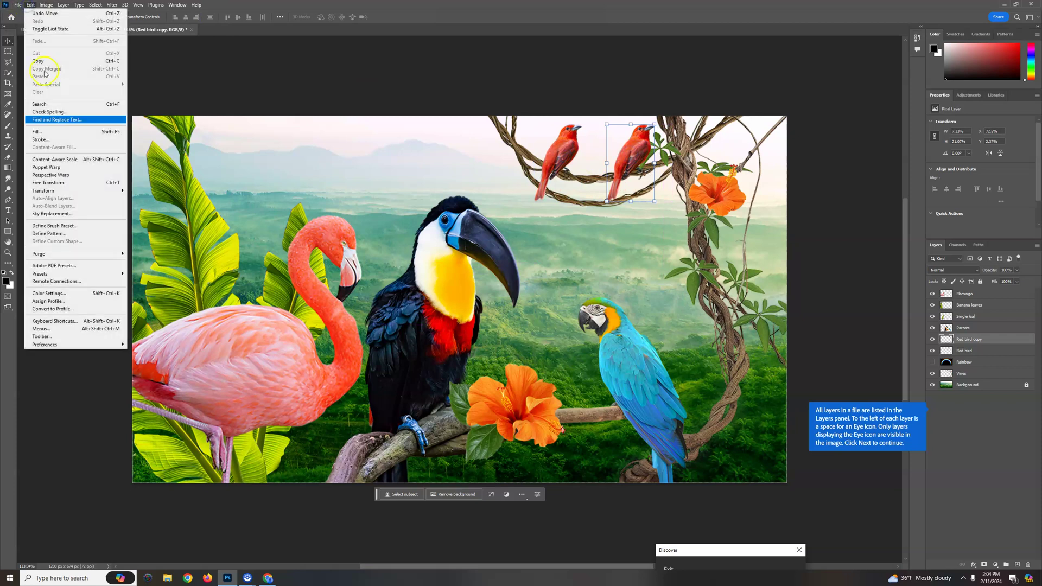
{"action": "left_click", "coordinate": [88, 190]}
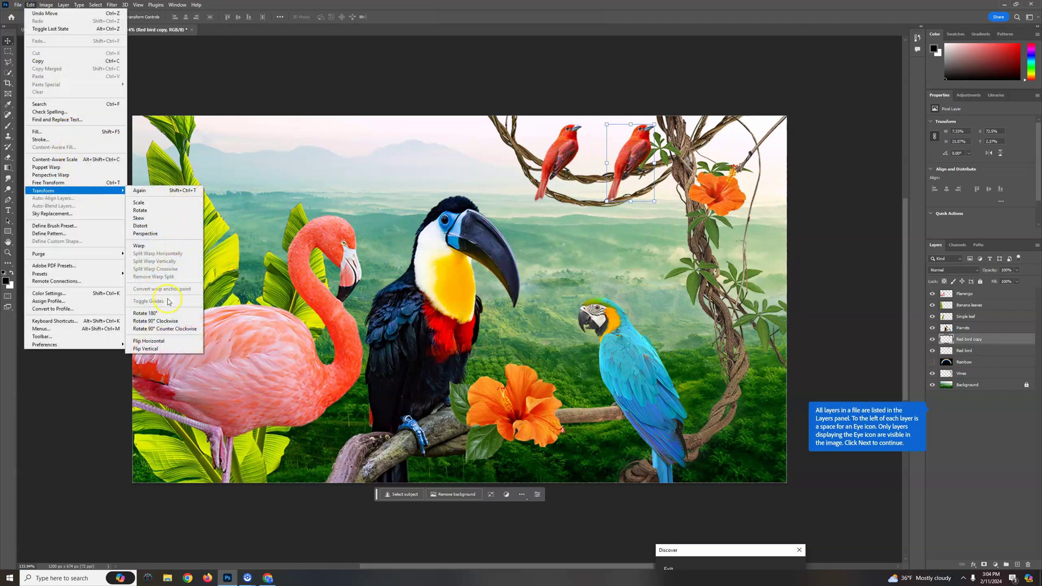
{"action": "left_click", "coordinate": [173, 341]}
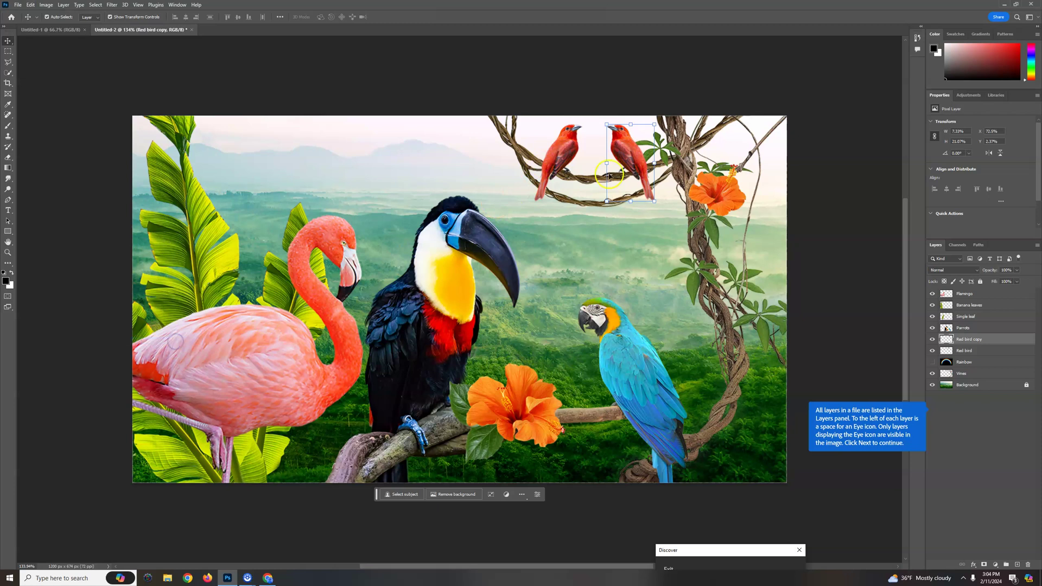
{"action": "left_click_drag", "start_coordinate": [637, 159], "coordinate": [628, 155]}
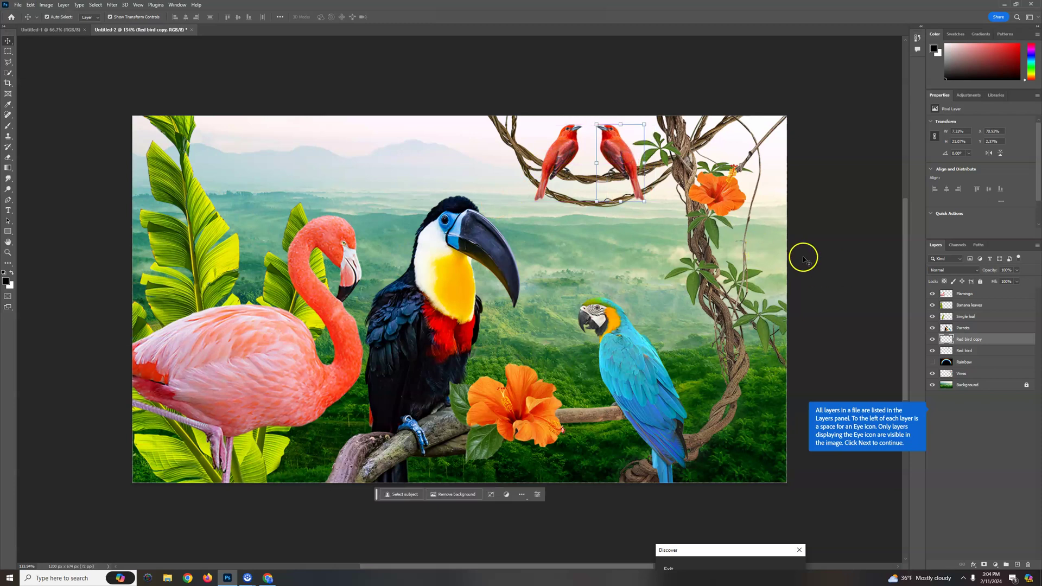
Select and show the Rainbow layer, then change its blend mode from Normal to Screen
{"action": "left_click", "coordinate": [735, 183]}
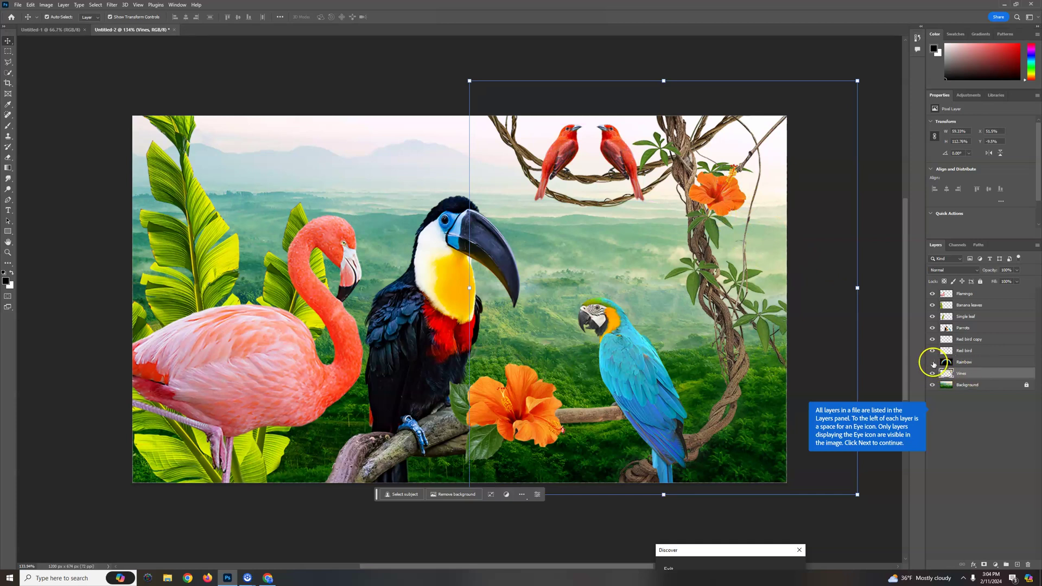
{"action": "left_click", "coordinate": [971, 364]}
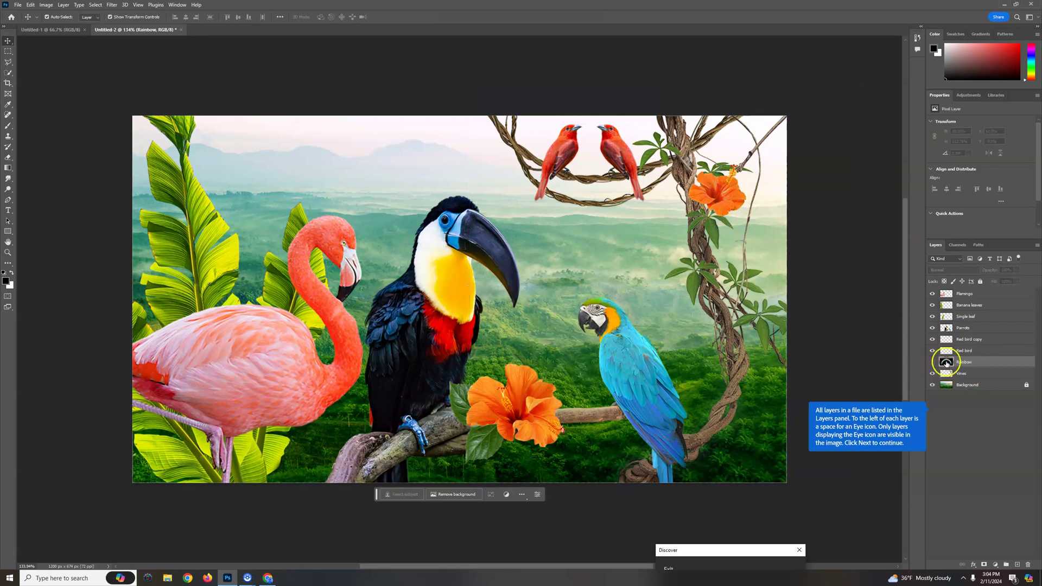
{"action": "left_click", "coordinate": [932, 363]}
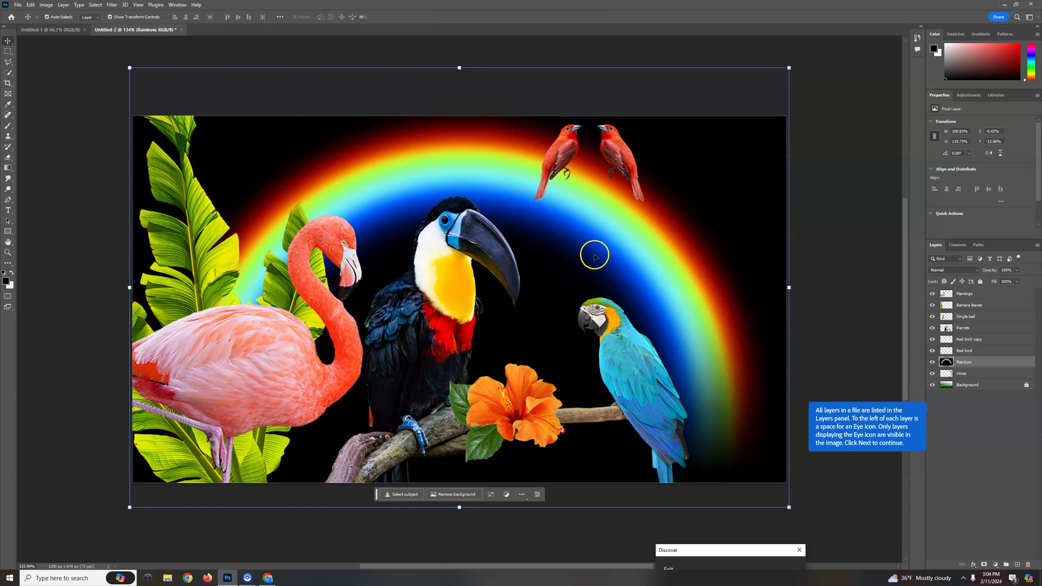
{"action": "left_click", "coordinate": [945, 270]}
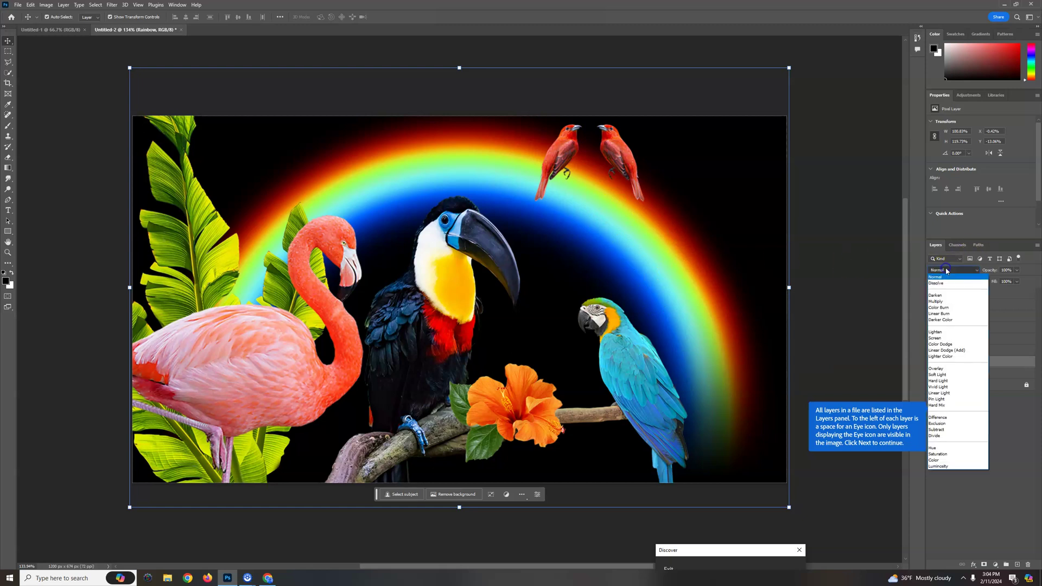
{"action": "left_click", "coordinate": [946, 270]}
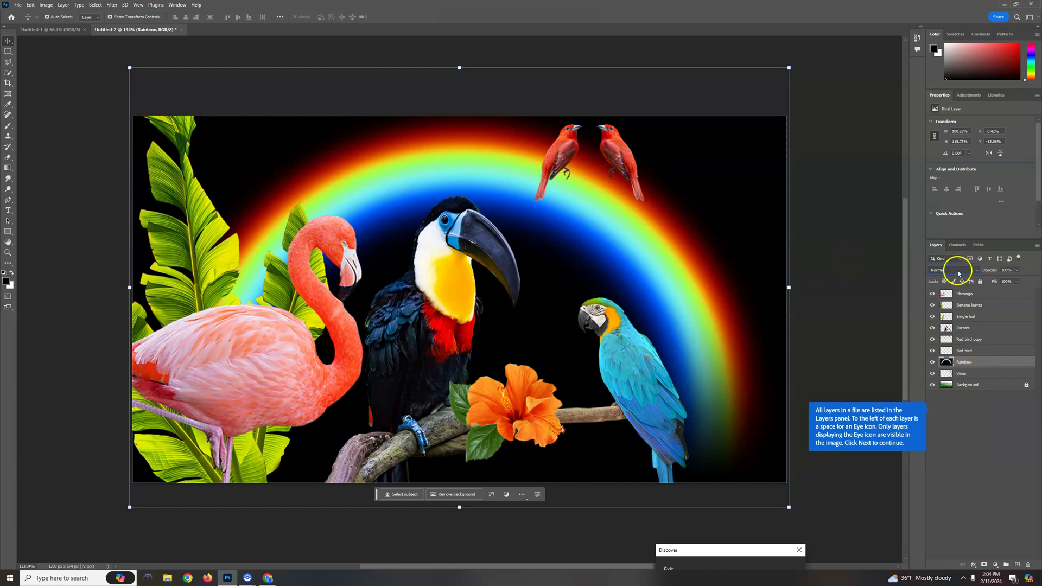
{"action": "left_click", "coordinate": [957, 273]}
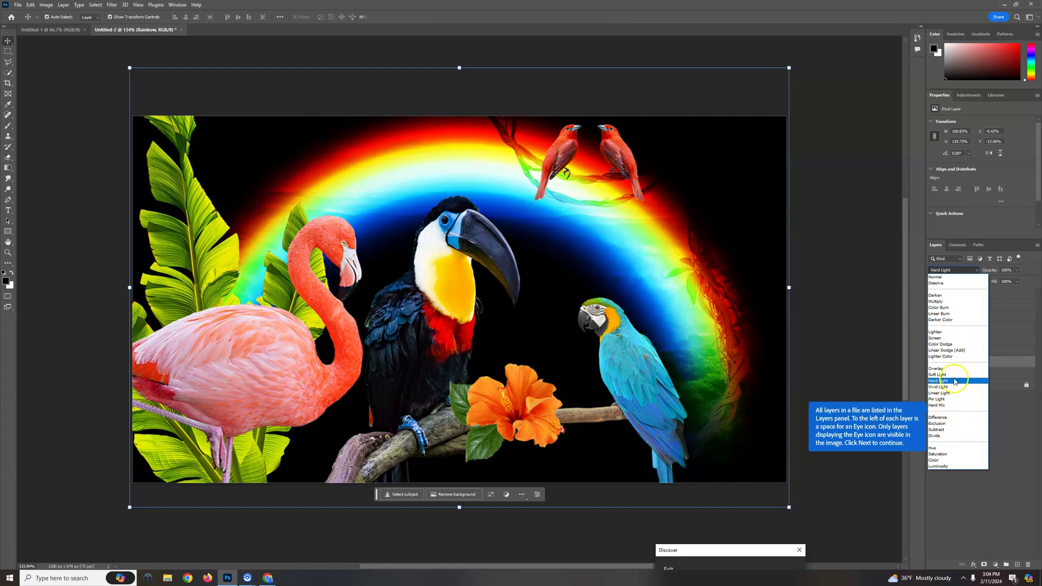
{"action": "left_click", "coordinate": [956, 338]}
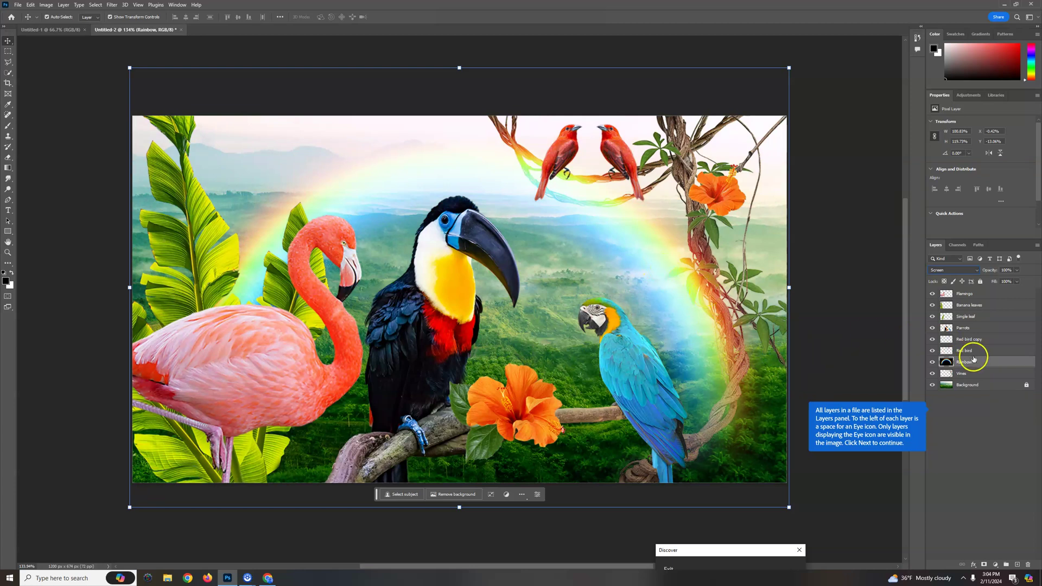
Move the Vines layer above Rainbow in the layer stack and clear the layer selection
{"action": "left_click", "coordinate": [970, 374]}
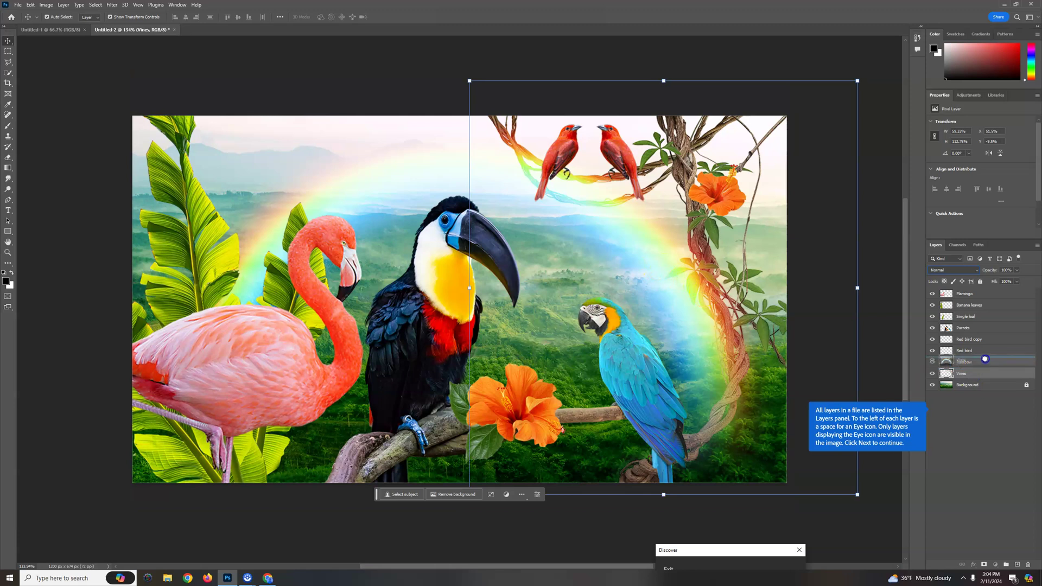
{"action": "left_click_drag", "start_coordinate": [985, 358], "coordinate": [984, 357]}
{"action": "left_click", "coordinate": [976, 373]}
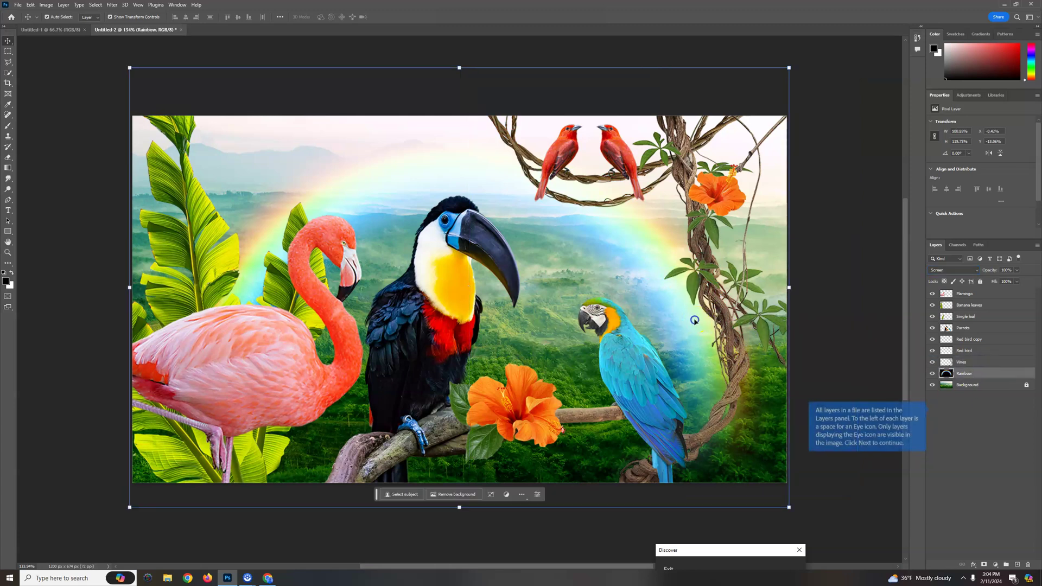
{"action": "left_click", "coordinate": [883, 274]}
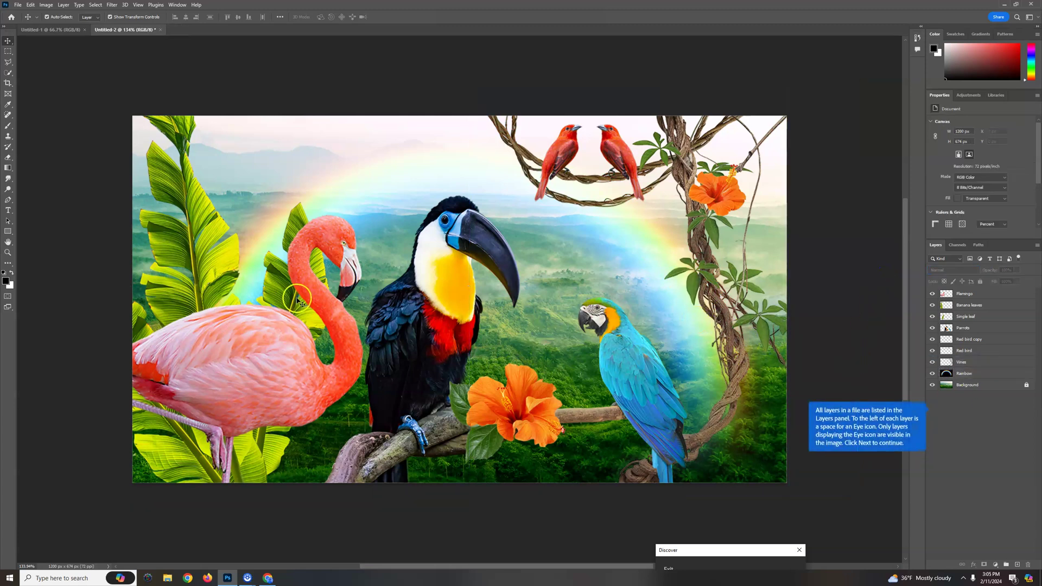